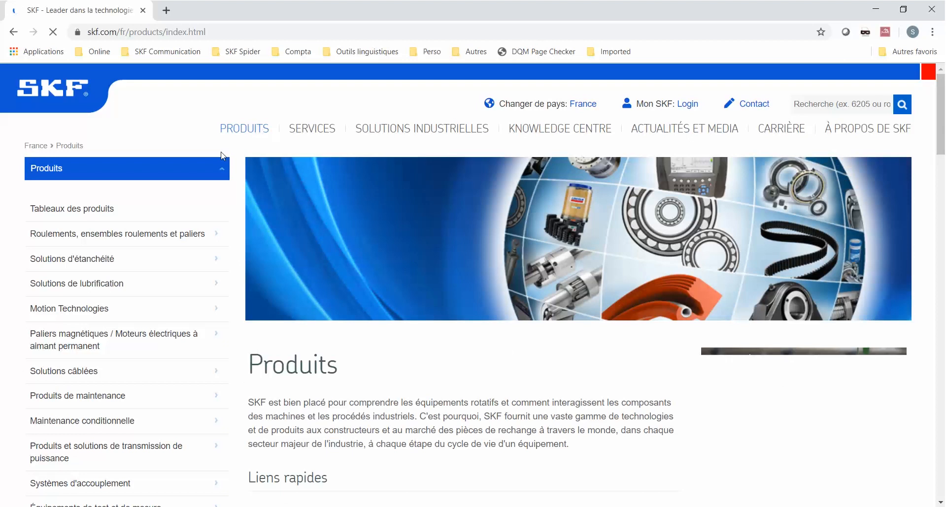
# Step: Open the SKF DialSet page among the lubrication management tools on the SKF products site and look through it
pyautogui.moveTo(158, 281)
pyautogui.moveTo(252, 284)
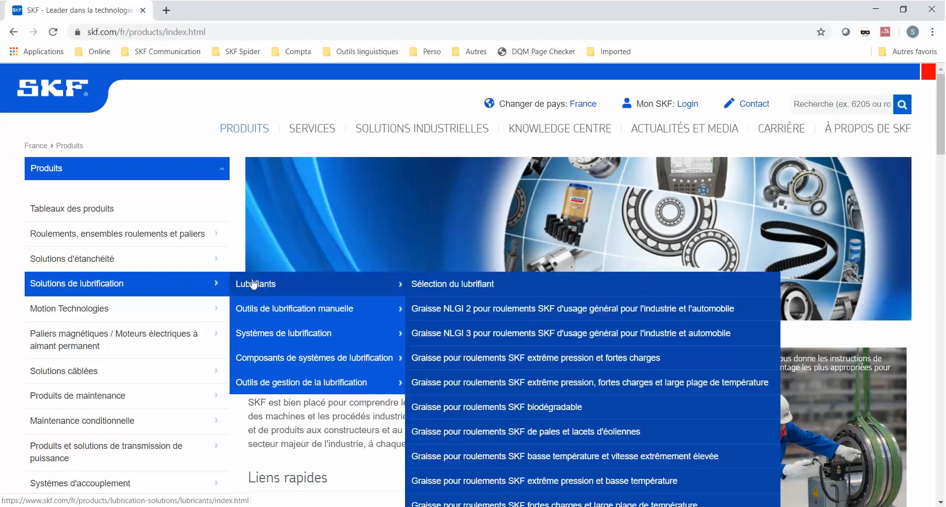
pyautogui.moveTo(274, 384)
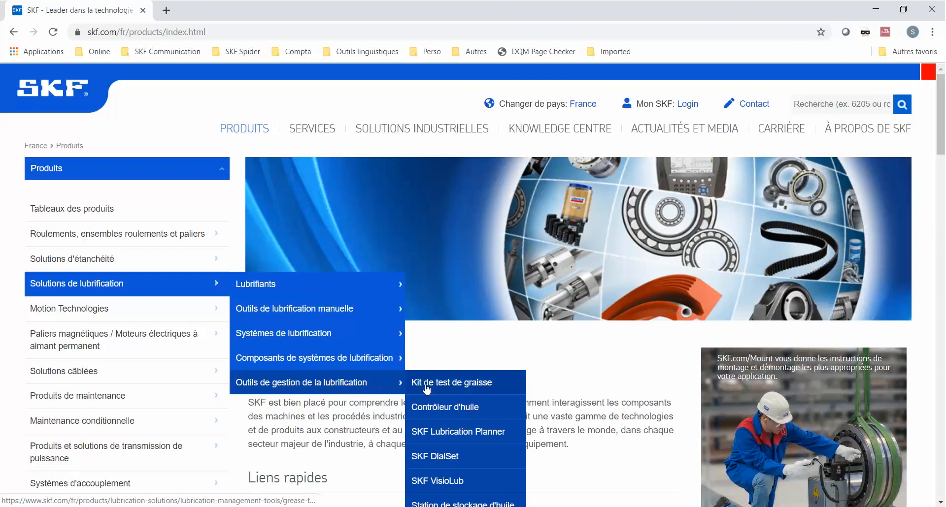
pyautogui.click(449, 458)
pyautogui.moveTo(938, 134); pyautogui.dragTo(935, 274)
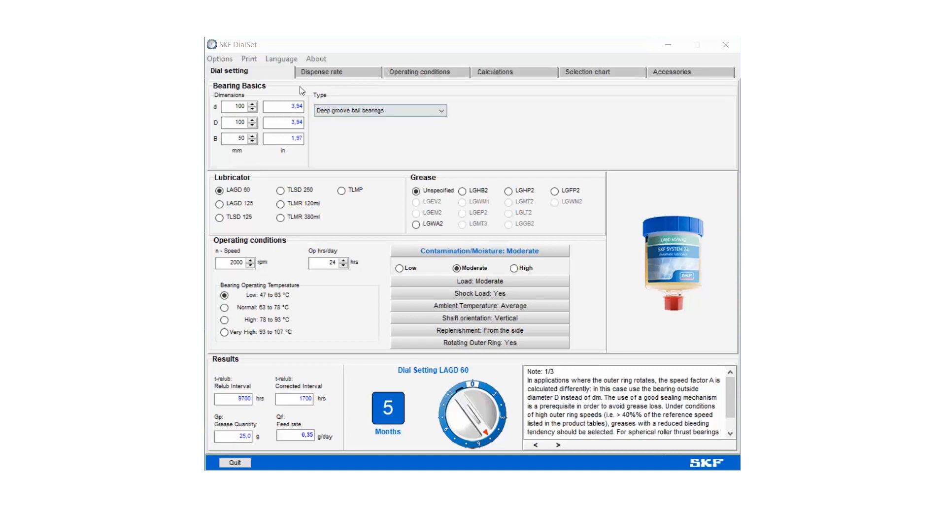
# Step: Switch the SKF DialSet program to French and choose Deep groove ball bearings as the bearing type
pyautogui.click(283, 59)
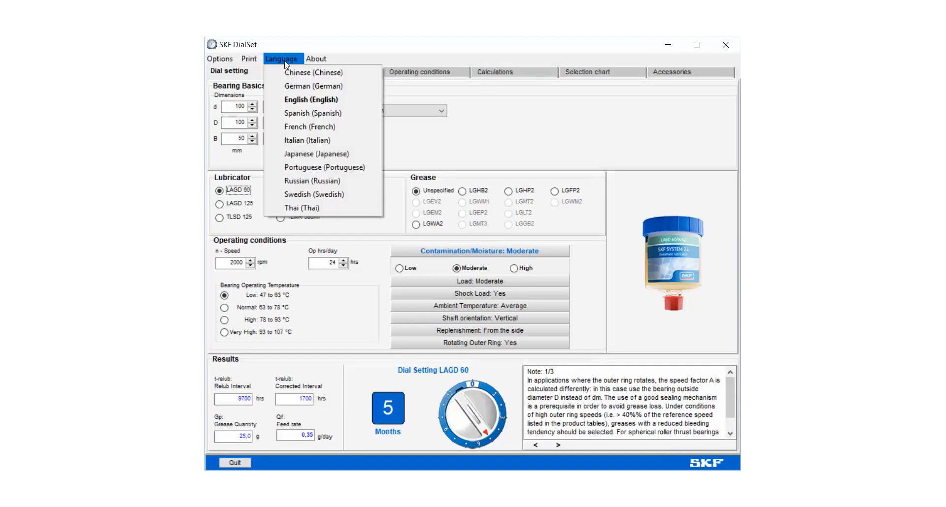
pyautogui.click(302, 127)
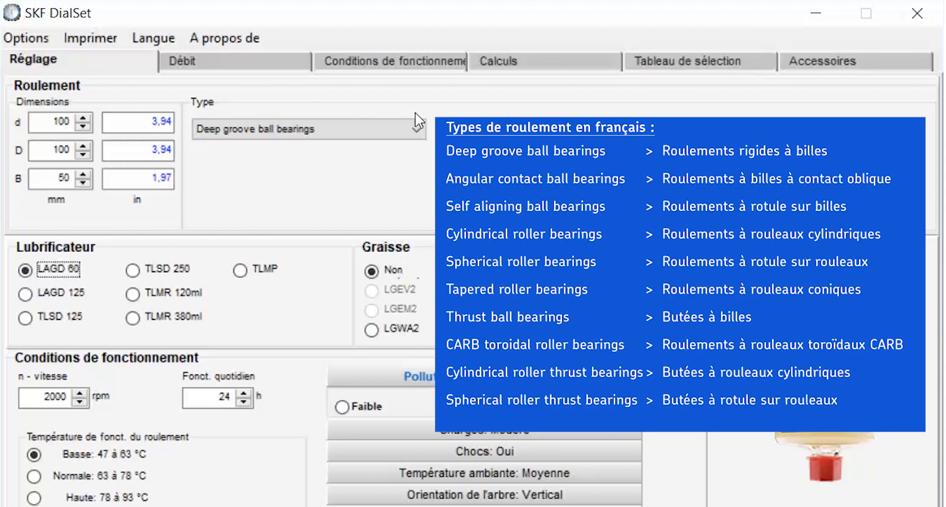
pyautogui.click(419, 132)
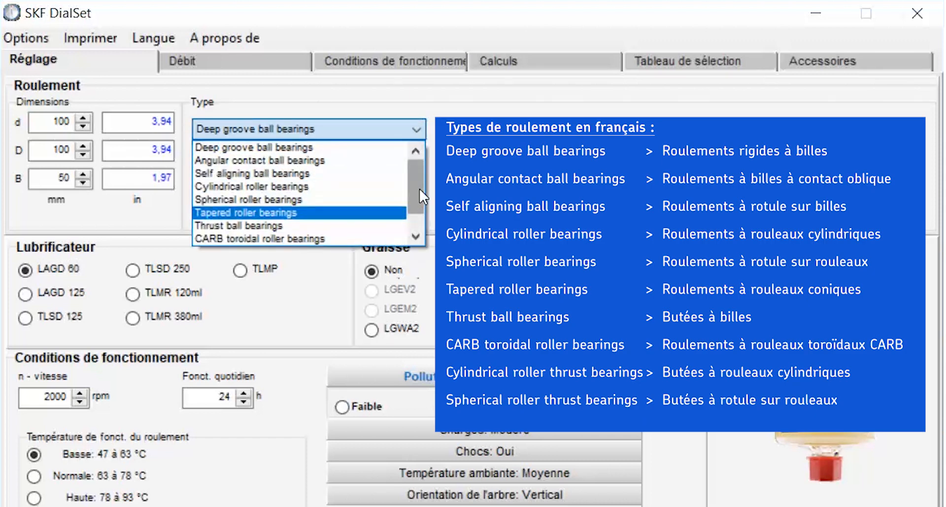
pyautogui.moveTo(419, 188); pyautogui.dragTo(416, 167)
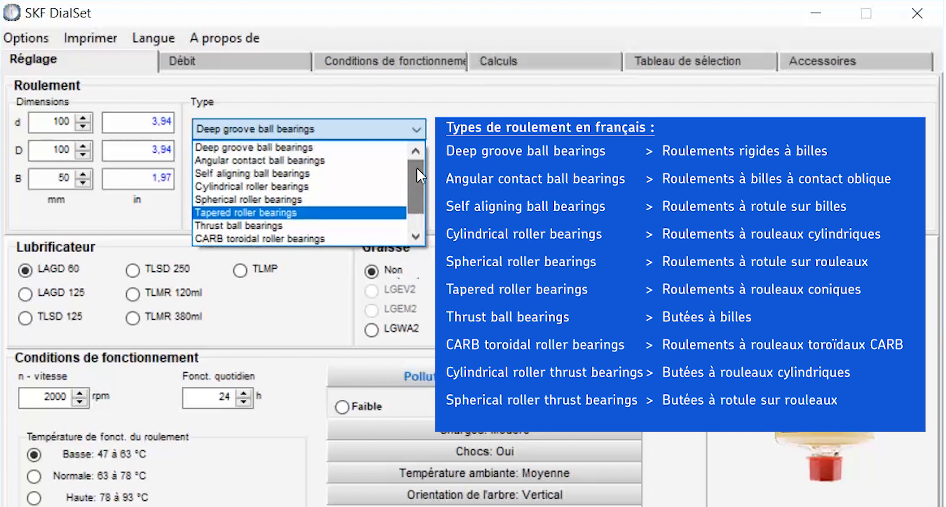
pyautogui.click(363, 146)
# Step: Set the bearing dimensions to d 160 mm, D 290 mm and B 48 mm
pyautogui.doubleClick(67, 127)
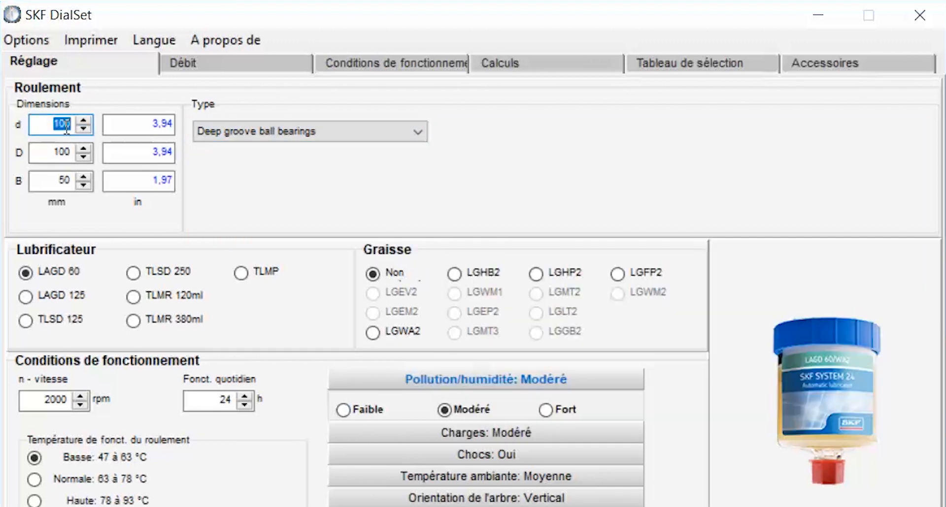
pyautogui.write('160')
pyautogui.doubleClick(68, 152)
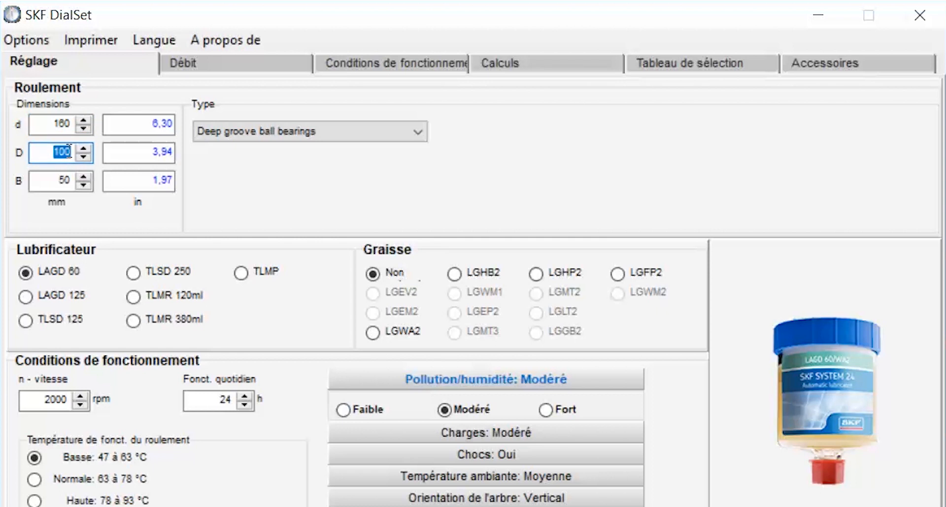
pyautogui.write('290')
pyautogui.doubleClick(56, 182)
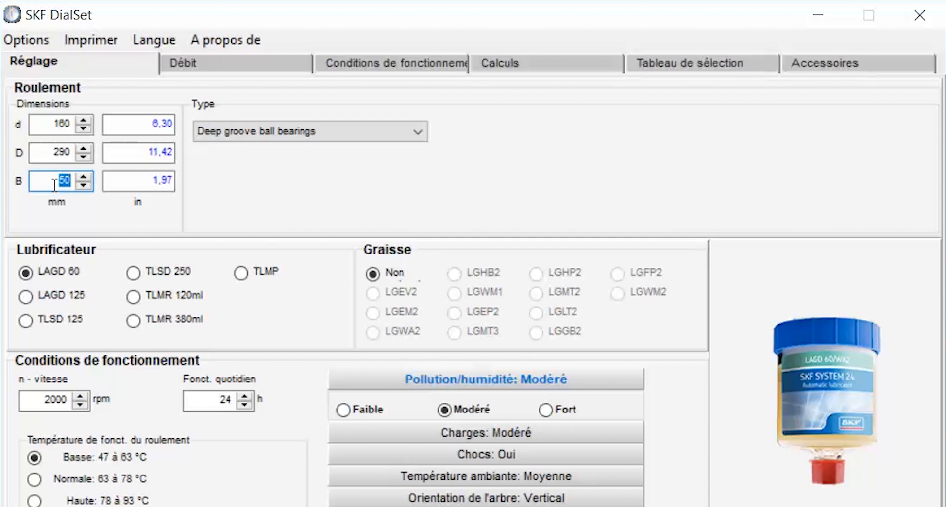
pyautogui.write('40')
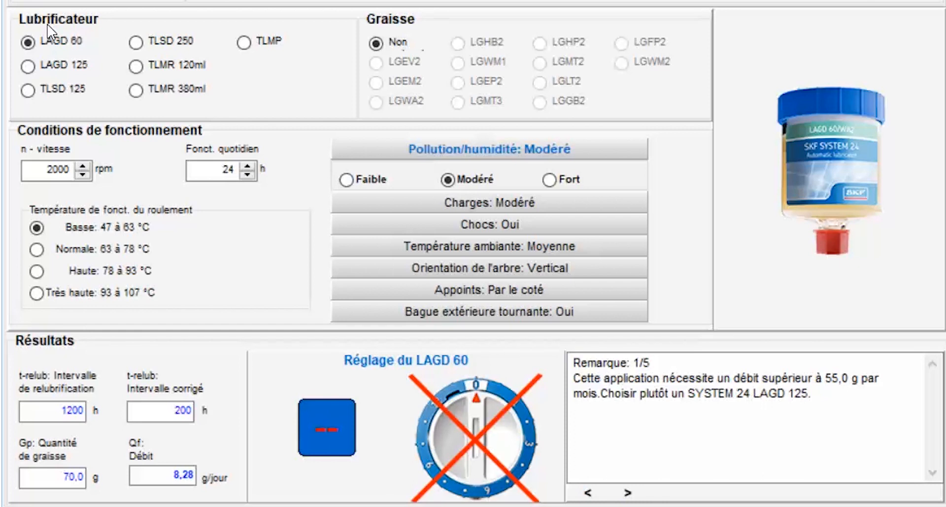
# Step: Choose the LAGD 125 lubricator with a speed of 1250 rpm, 24 h daily operation and the high bearing temperature range, 78 to 93 °C
pyautogui.click(30, 67)
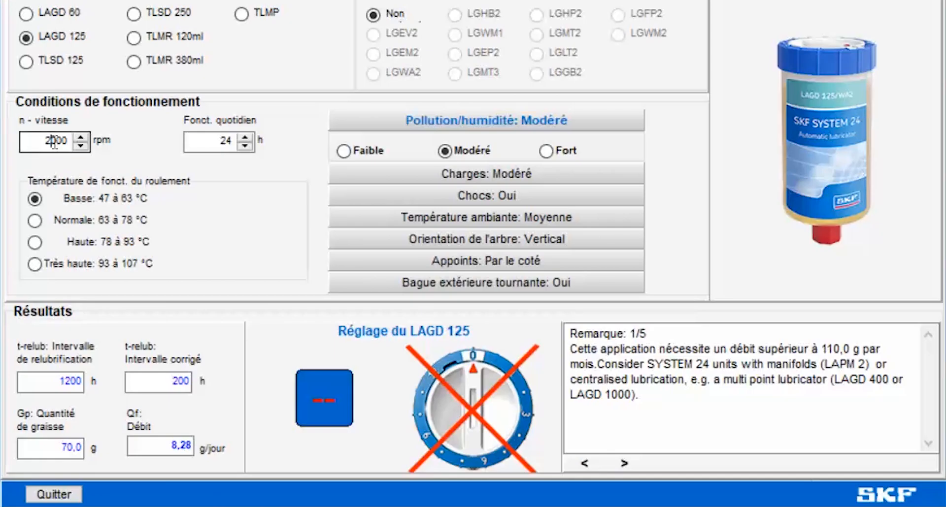
pyautogui.doubleClick(54, 143)
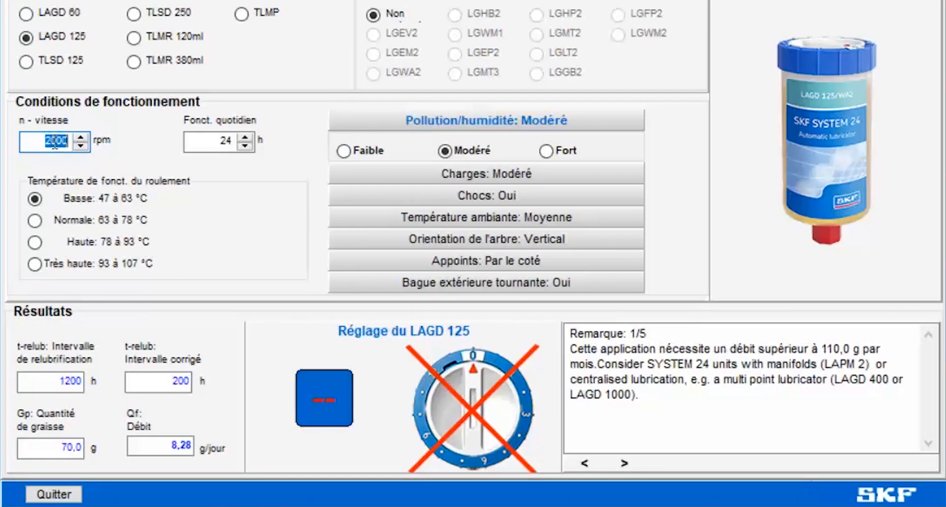
pyautogui.write('1250')
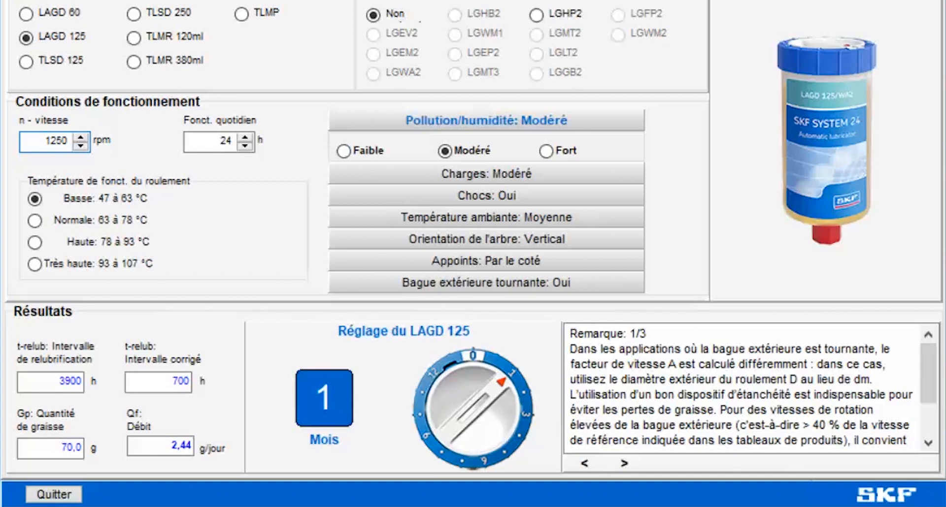
pyautogui.click(225, 140)
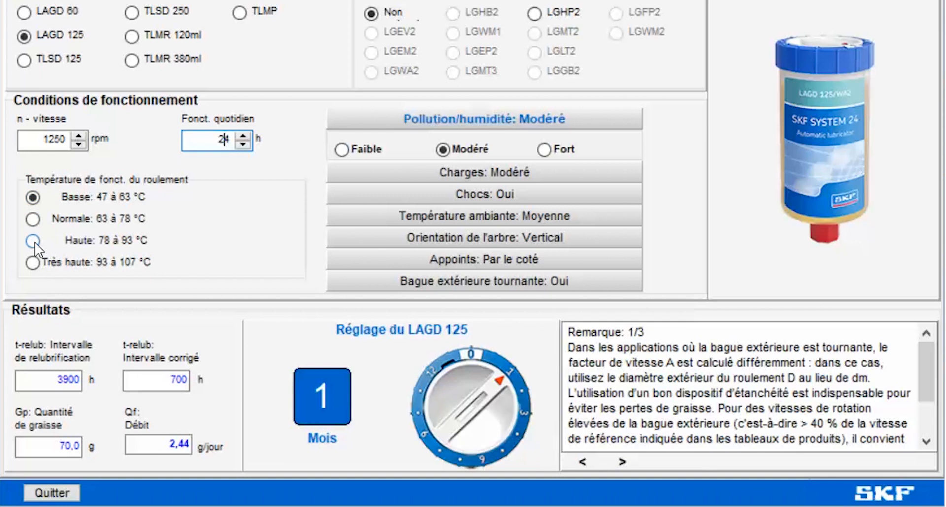
pyautogui.click(33, 240)
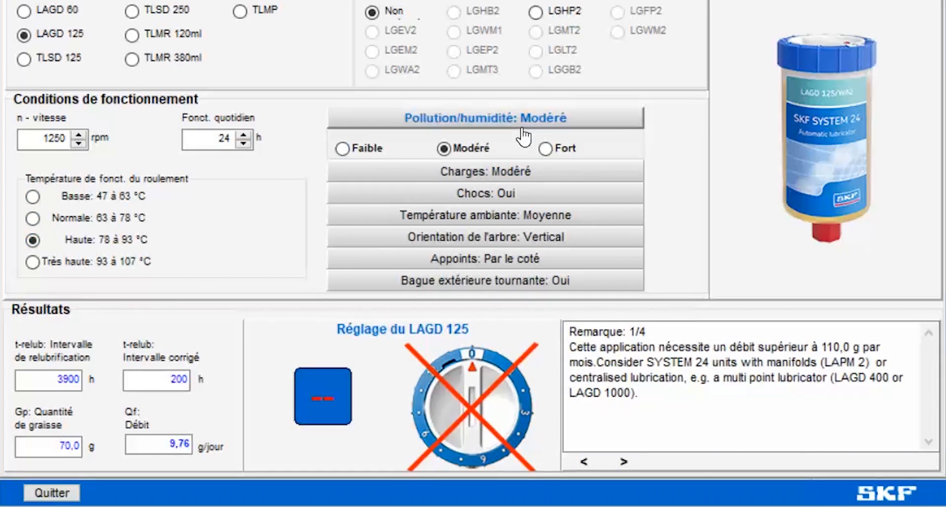
# Step: Keep the load at Modéré, set shocks to Non and keep the ambient temperature at Moyenne
pyautogui.click(458, 173)
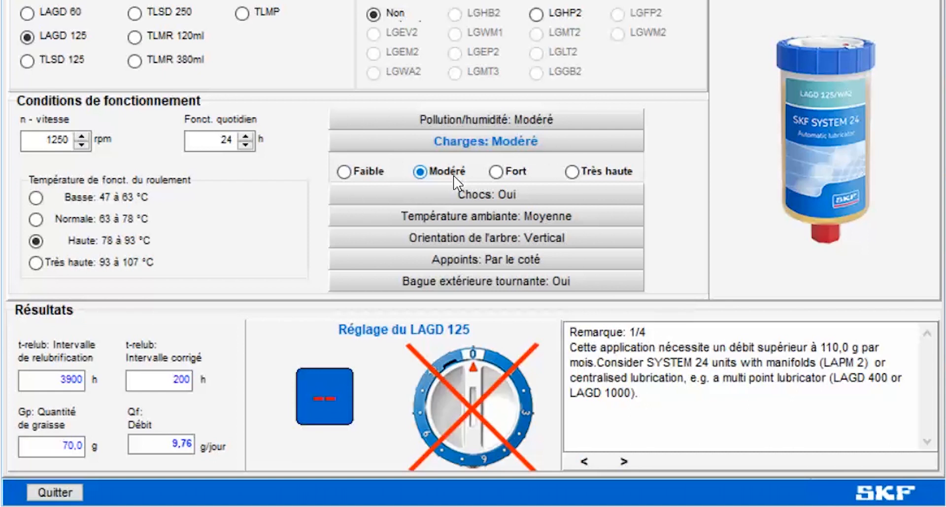
pyautogui.click(458, 194)
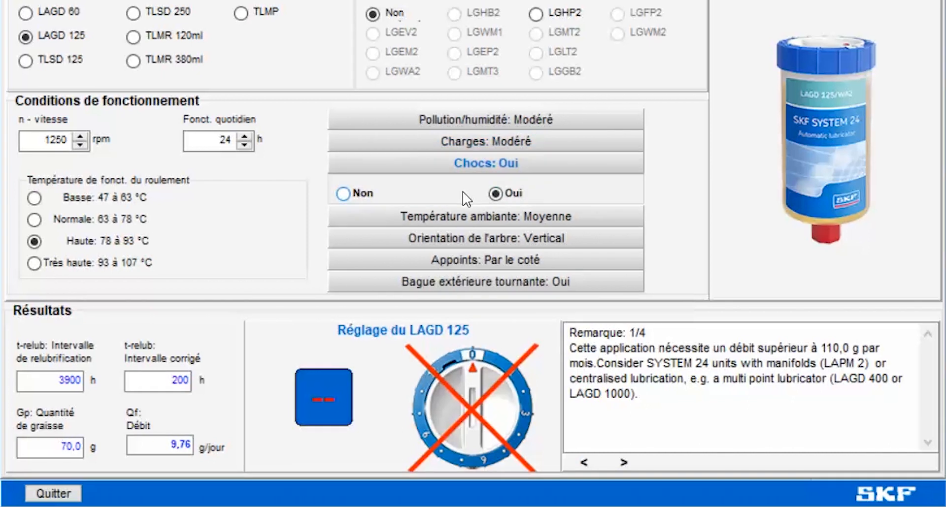
pyautogui.click(346, 194)
pyautogui.click(420, 216)
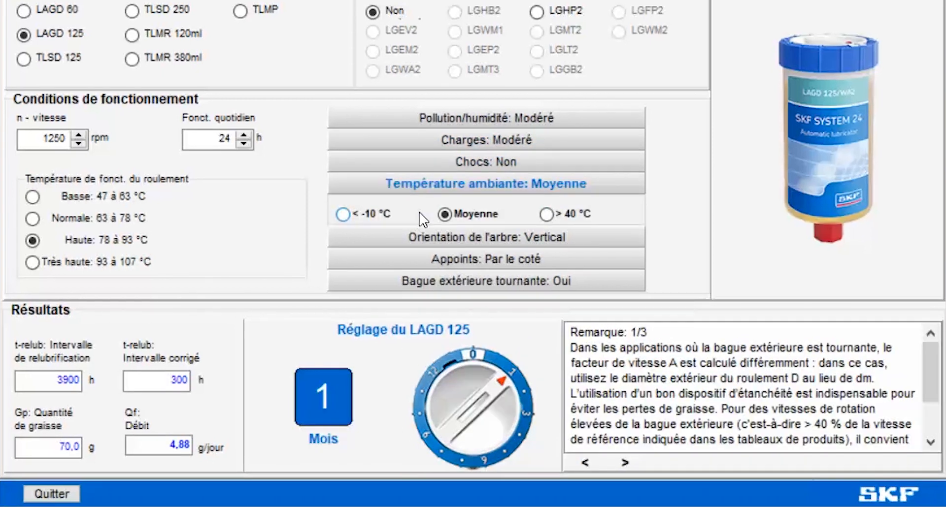
pyautogui.click(460, 212)
# Step: Set the shaft orientation to Horizontal and the rotating outer ring option to Non
pyautogui.click(462, 237)
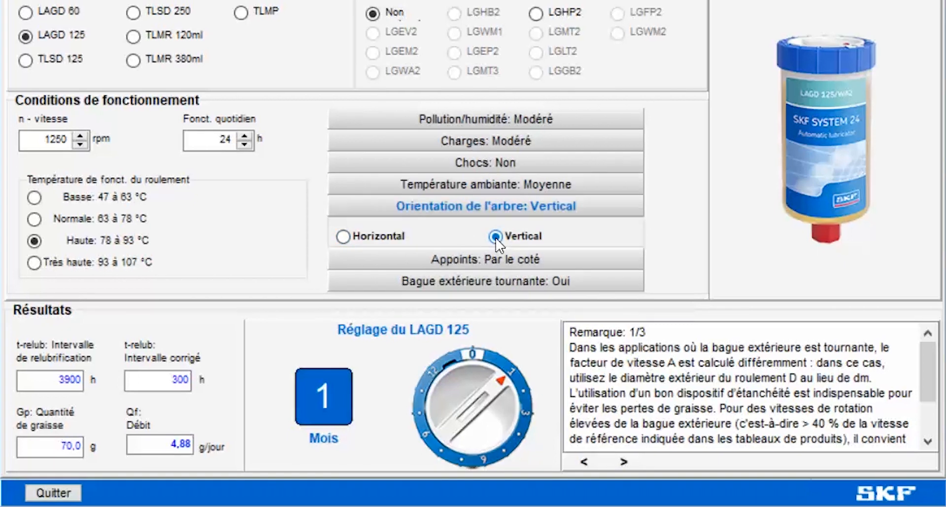
pyautogui.click(351, 240)
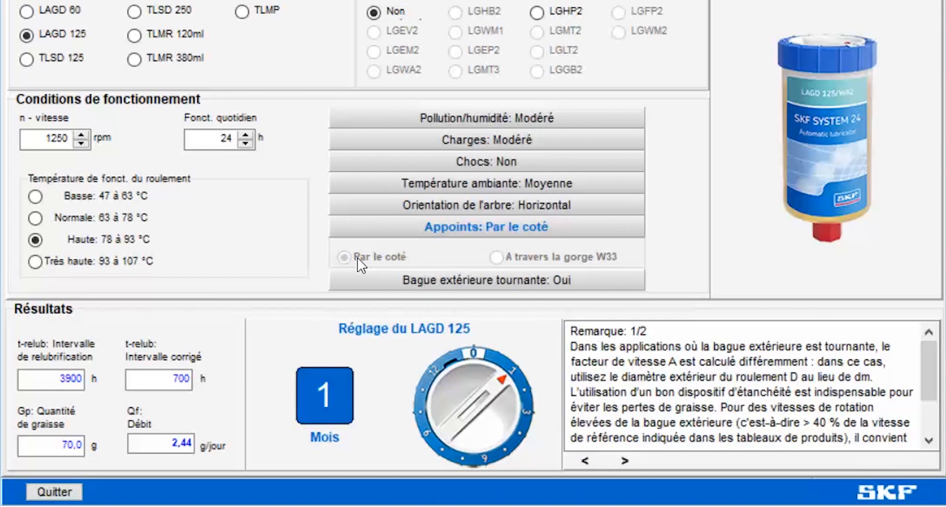
pyautogui.click(495, 279)
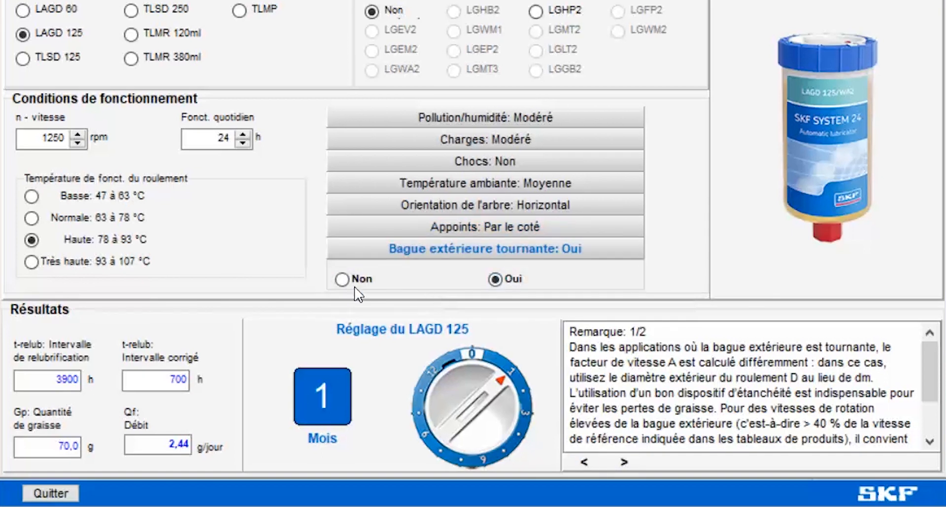
pyautogui.click(342, 279)
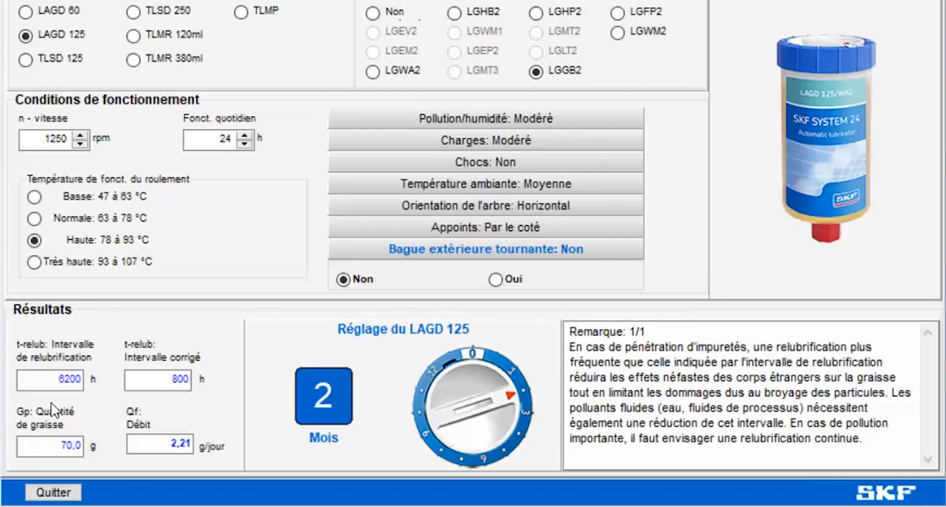
# Step: Examine the calculated grease quantity, relubrication interval, corrected interval and feed rate in the results
pyautogui.click(49, 448)
pyautogui.moveTo(50, 448); pyautogui.dragTo(86, 446)
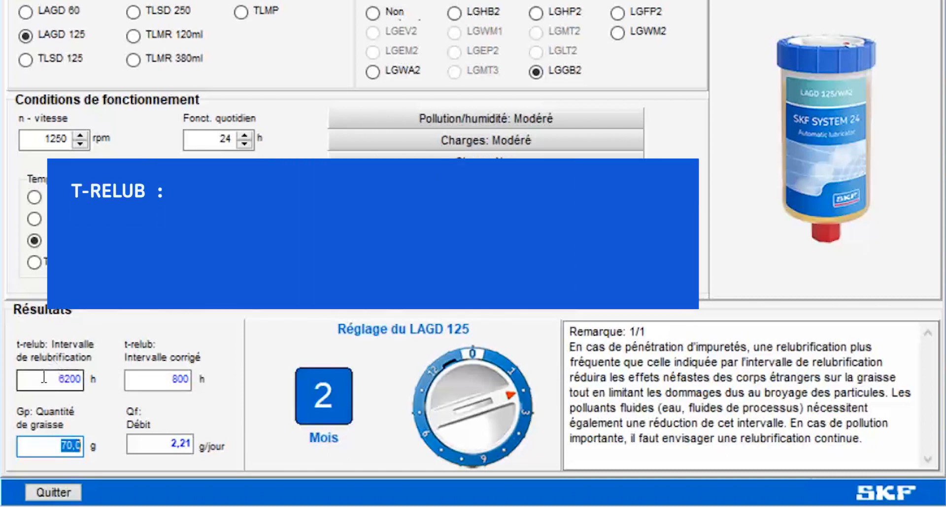
pyautogui.moveTo(46, 378); pyautogui.dragTo(101, 377)
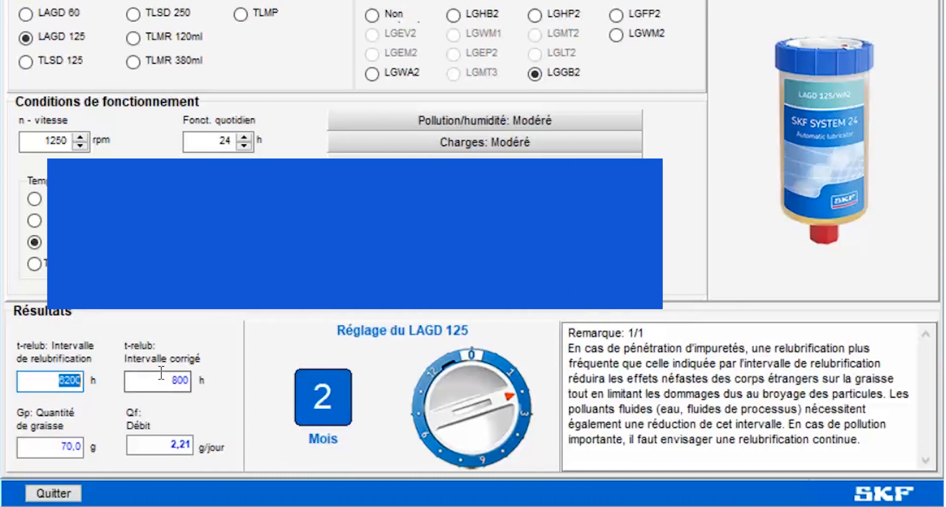
pyautogui.click(161, 372)
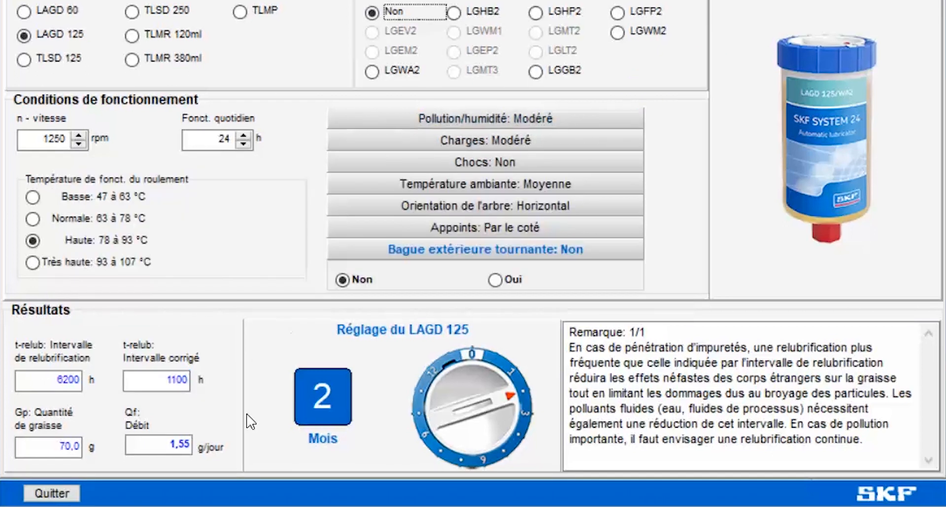
pyautogui.moveTo(164, 446); pyautogui.dragTo(194, 442)
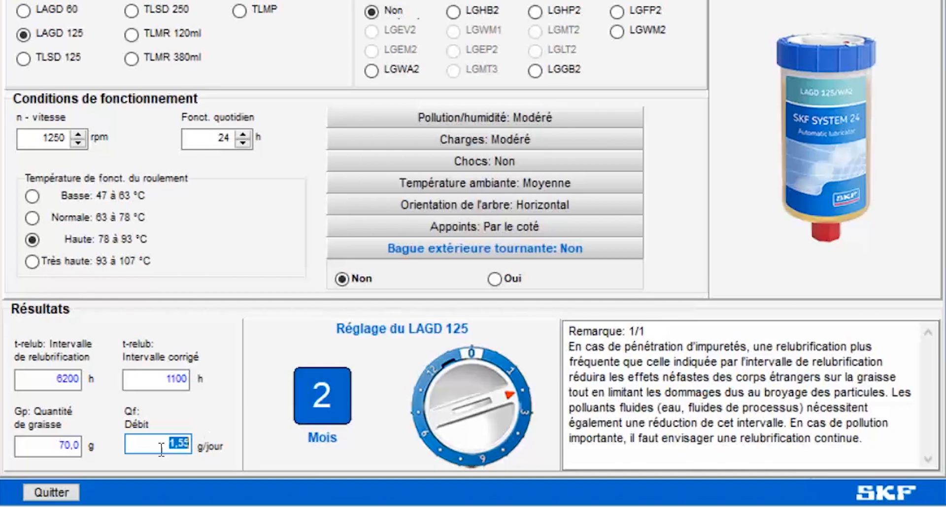
pyautogui.press('Right')
# Step: Try the LGGB2 grease, switch the selection to LGHP2 and read the remark in the results
pyautogui.click(535, 74)
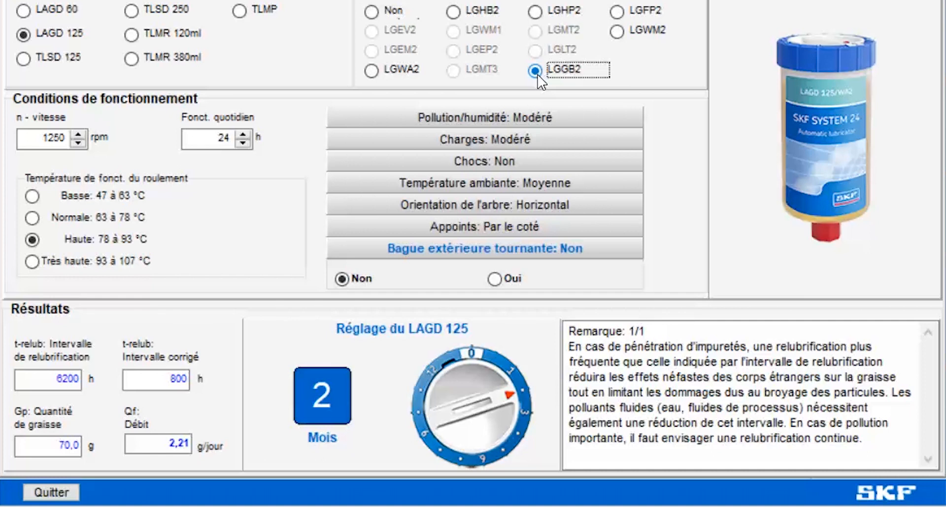
pyautogui.click(535, 11)
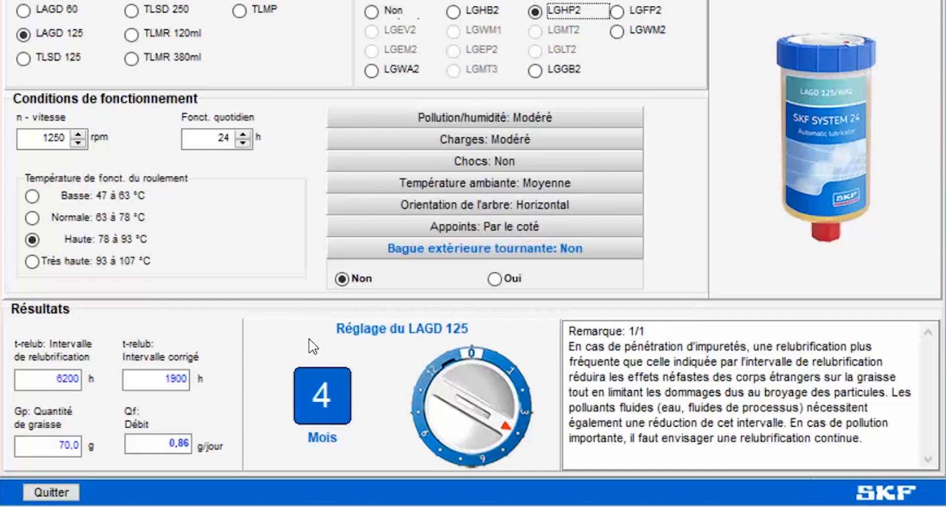
pyautogui.moveTo(568, 331); pyautogui.dragTo(872, 445)
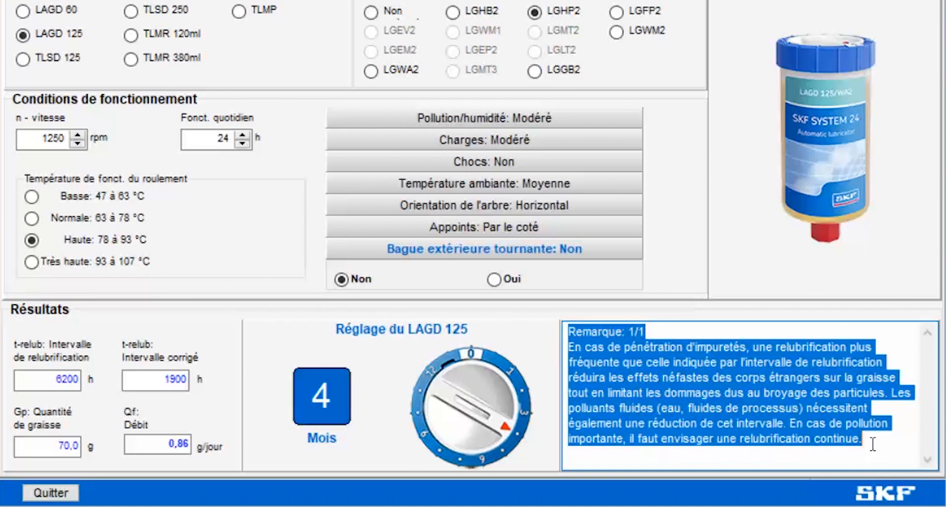
pyautogui.click(873, 444)
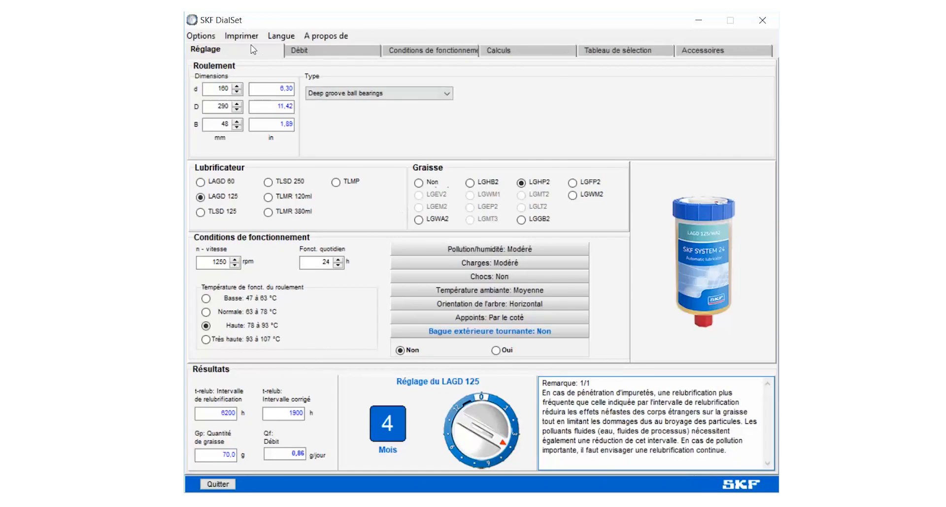
# Step: Start printing the lubrication calculation
pyautogui.click(248, 42)
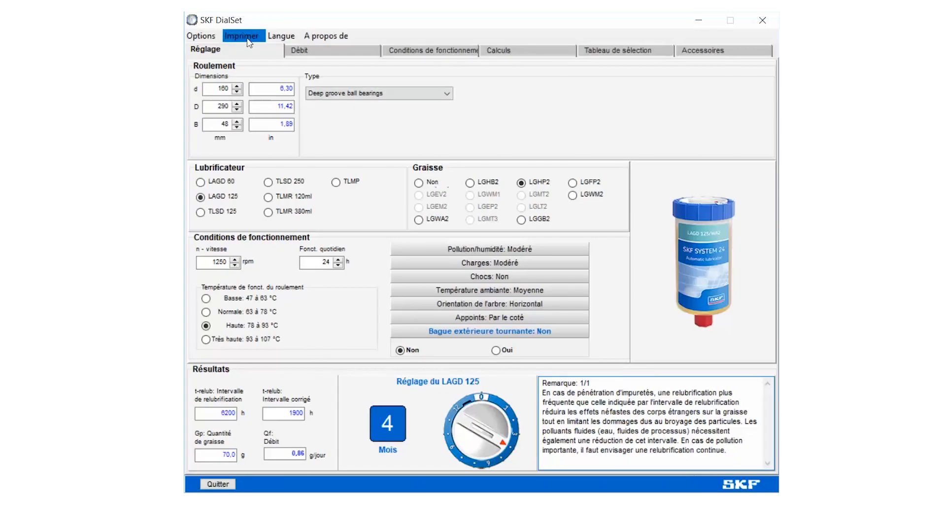